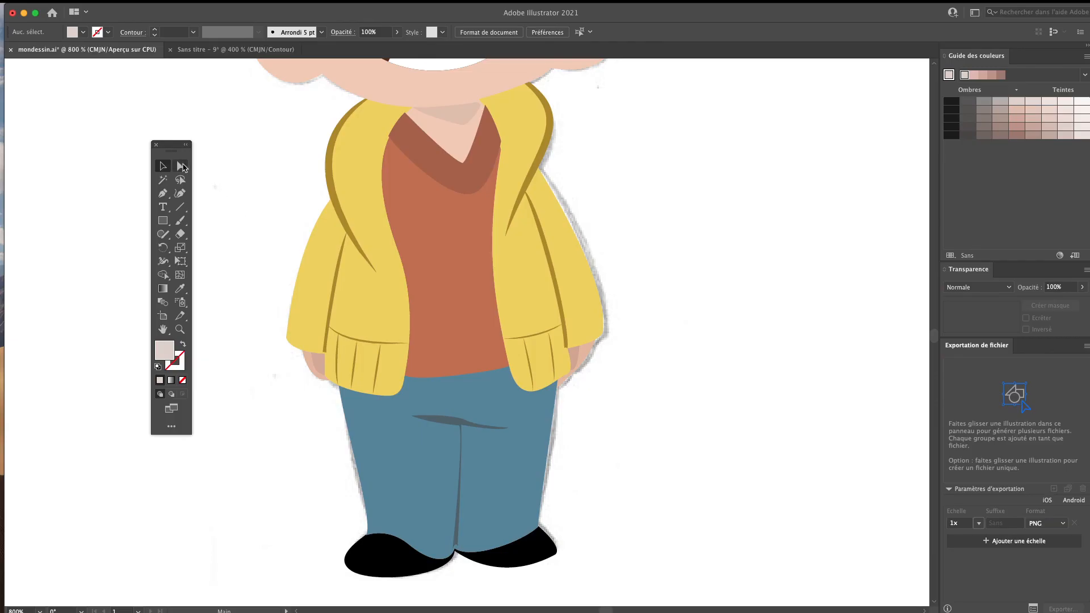
Examine the character's overlapping paths in outline view, return to the coloured preview and show the whole figure
drag(170, 147, 169, 148)
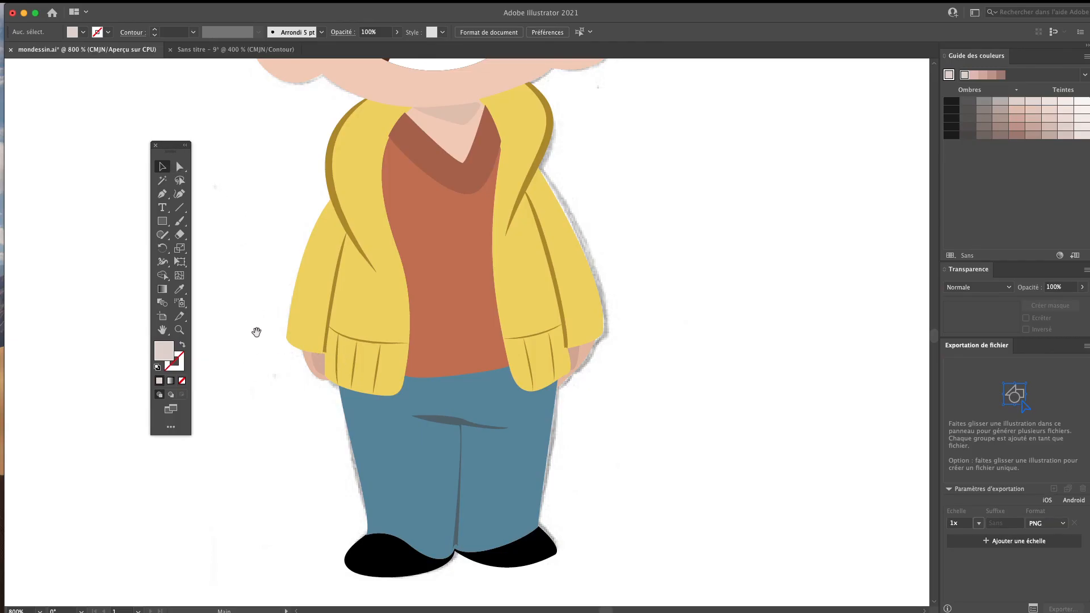
key(super+y)
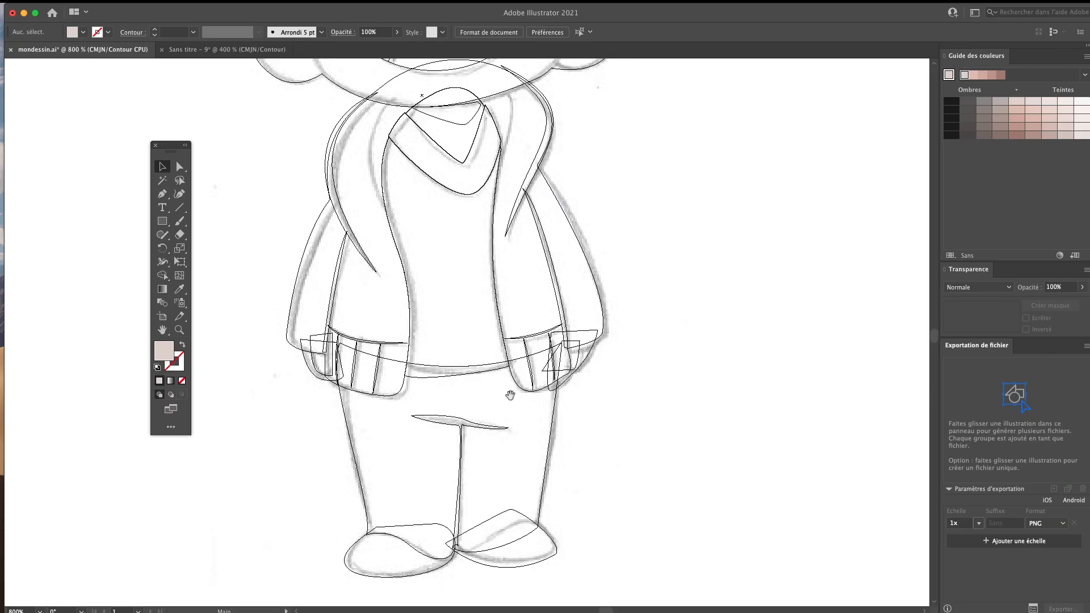
scroll(537, 292, up, 2)
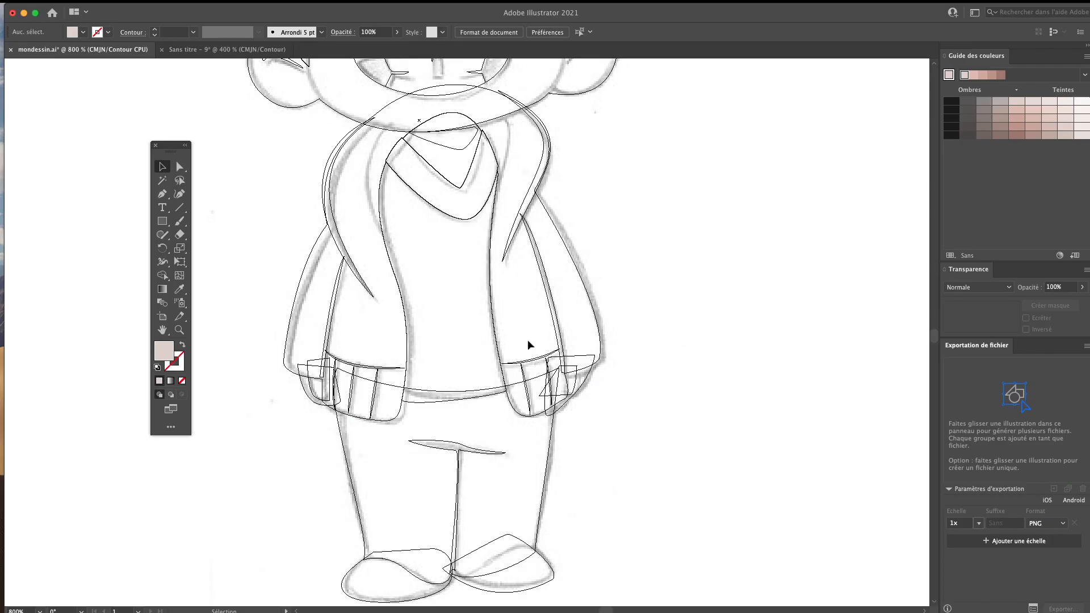
alt+super+click(263, 270)
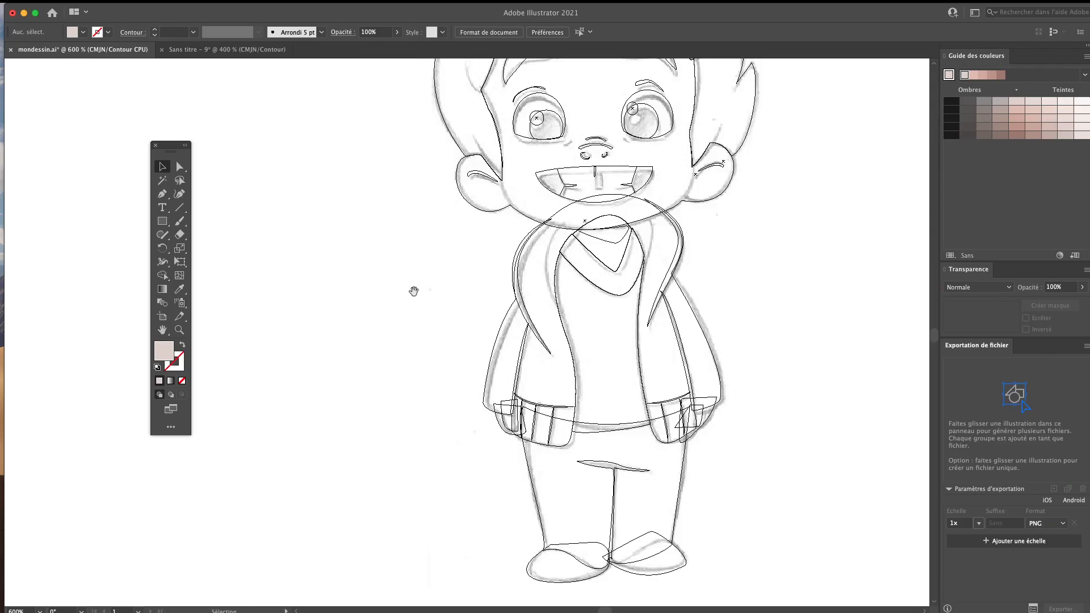
scroll(413, 291, right, 2)
scroll(413, 291, up, 1)
key(super+t)
key(super+y)
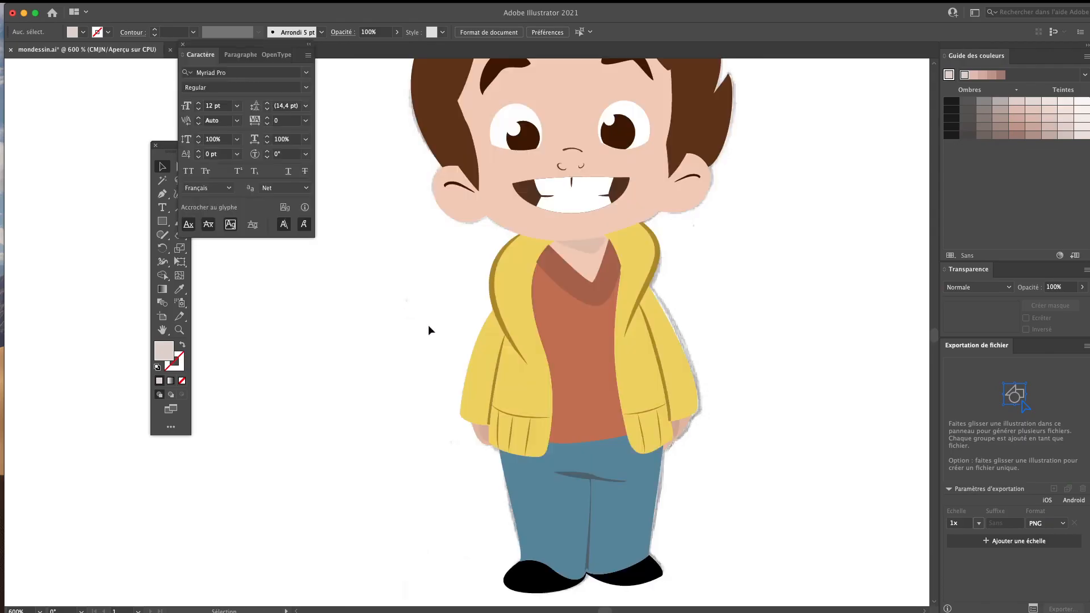
key(super+t)
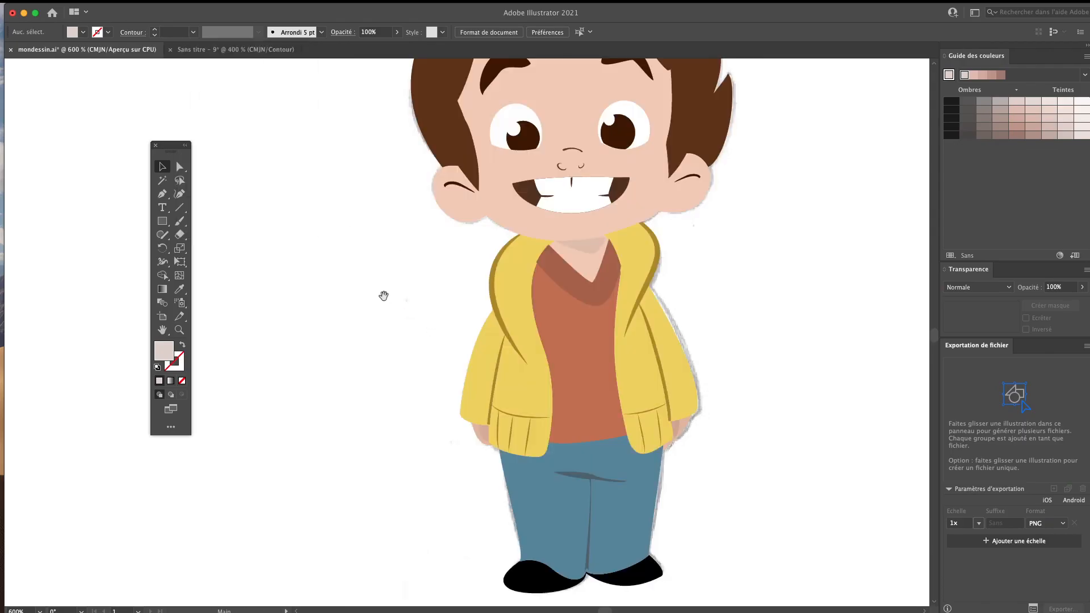
alt+super+click(386, 299)
drag(404, 299, 301, 295)
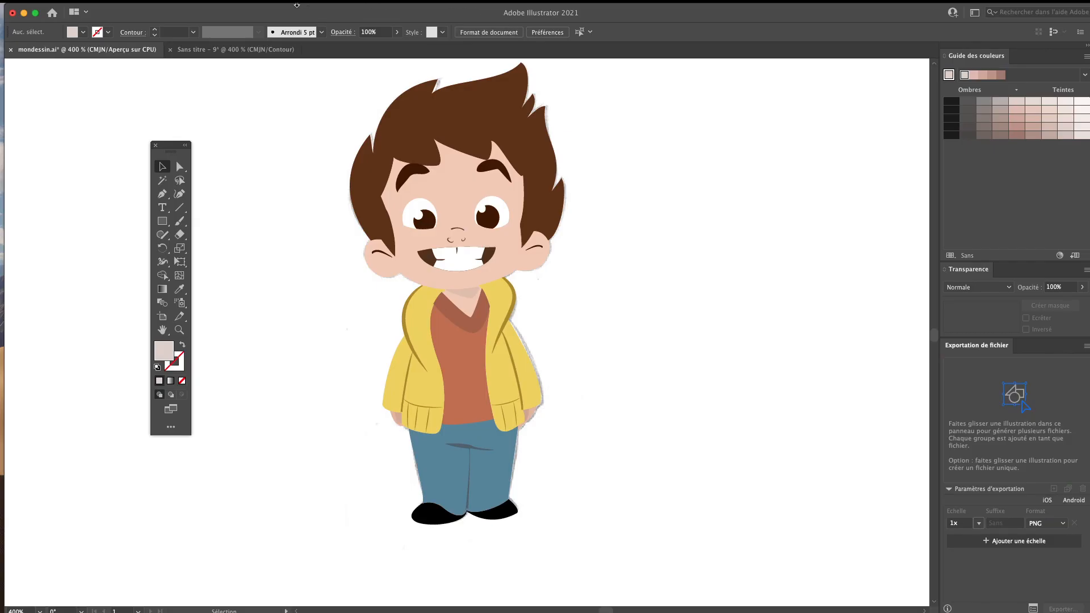
Display the Pathfinder operations and place them beside the character
mouse_move(307, 6)
click(343, 8)
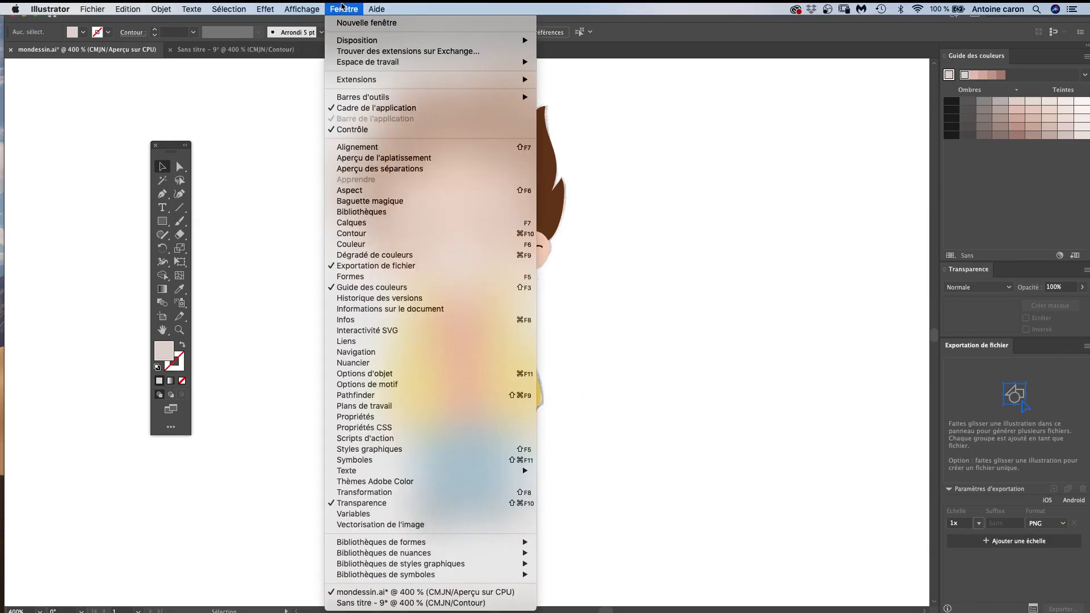
click(366, 401)
drag(744, 208, 712, 169)
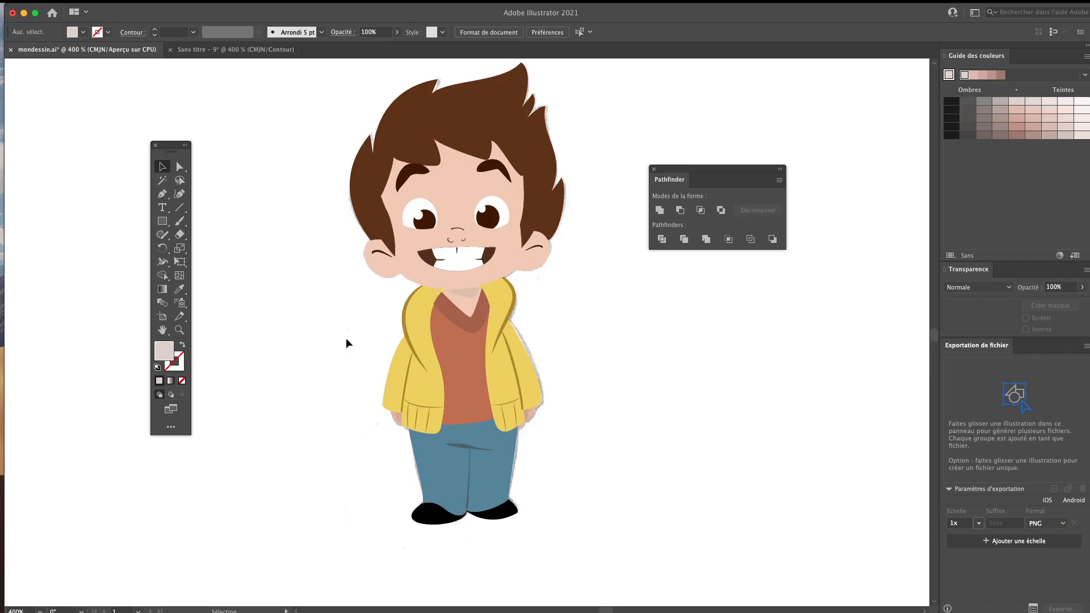
Draw a background rectangle of about 3.24 × 5.10 cm around the whole character, filled with pale pink F7E8E2 and no stroke
alt+super+click(341, 319)
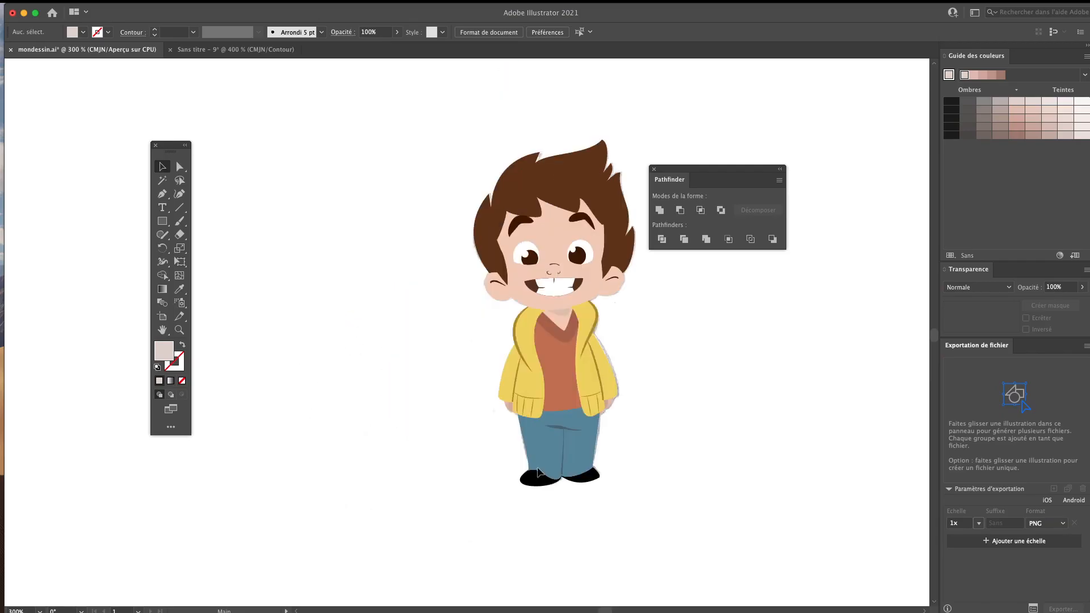
drag(471, 399, 351, 267)
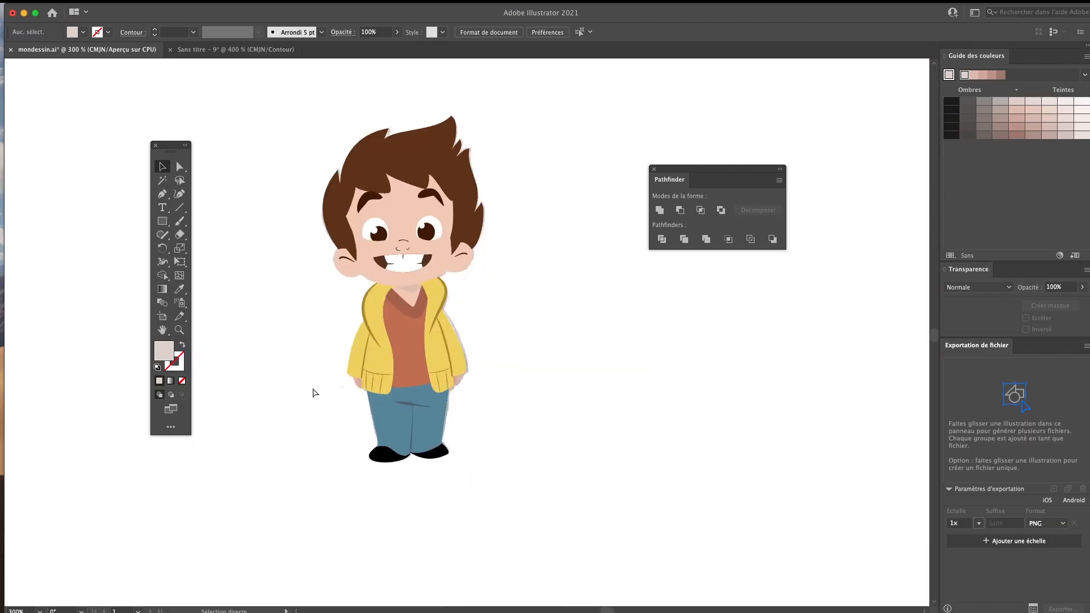
key(super+y)
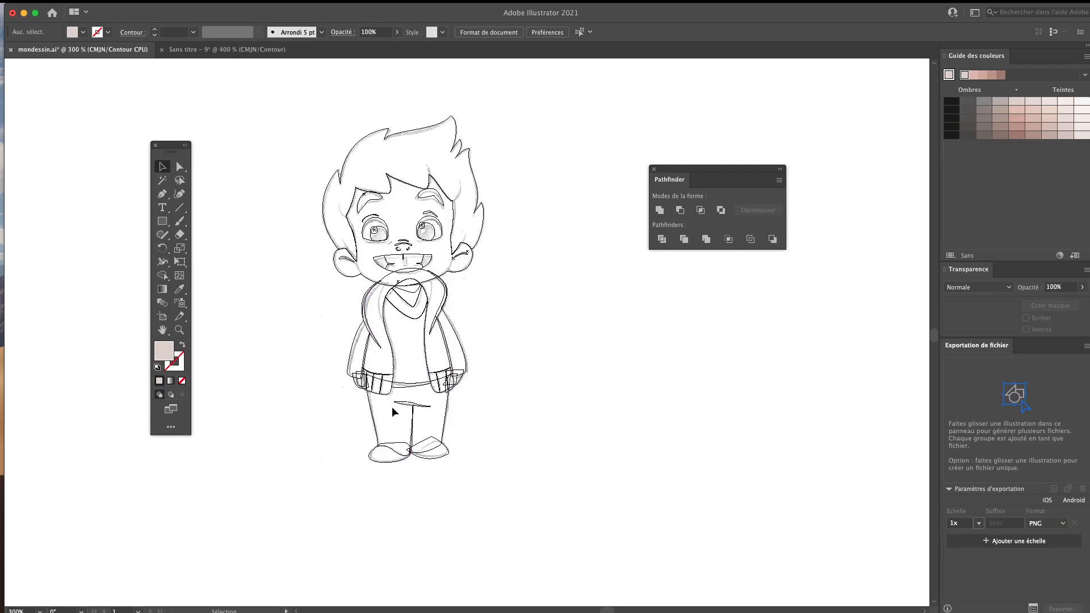
key(super+y)
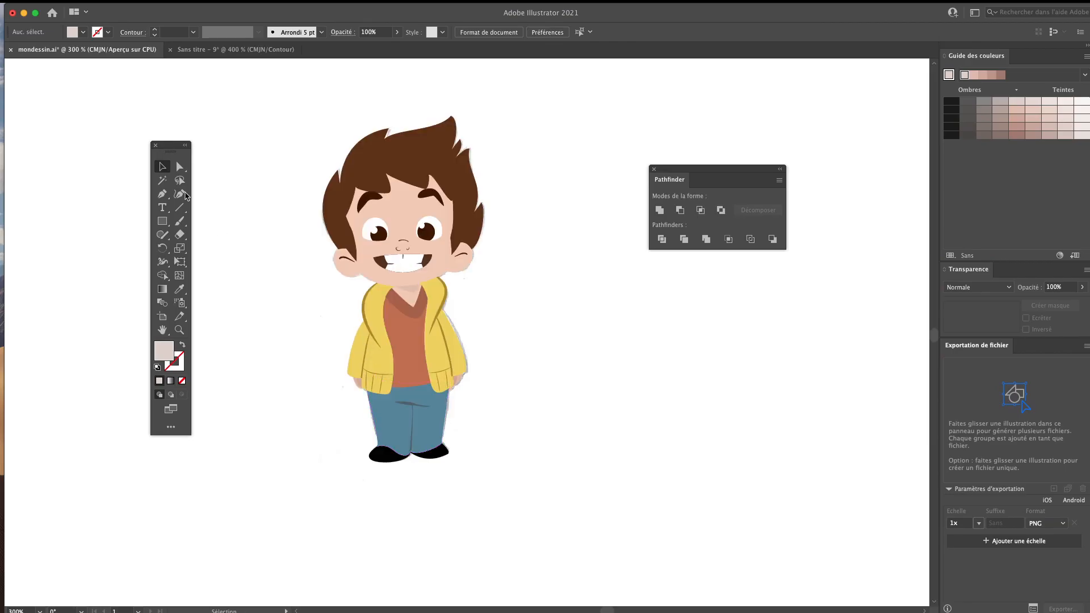
click(158, 222)
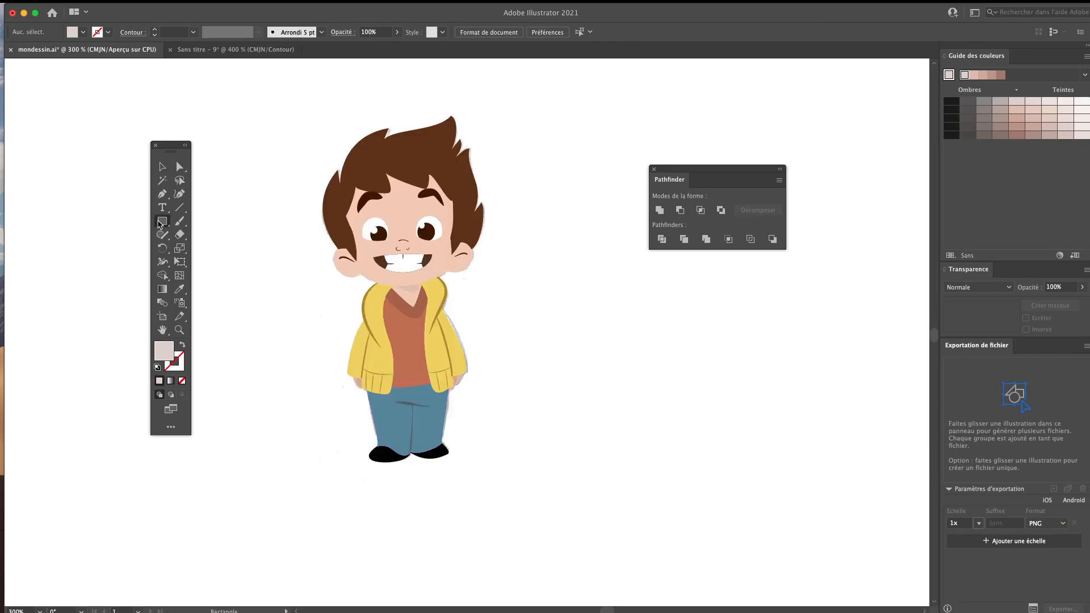
double_click(164, 355)
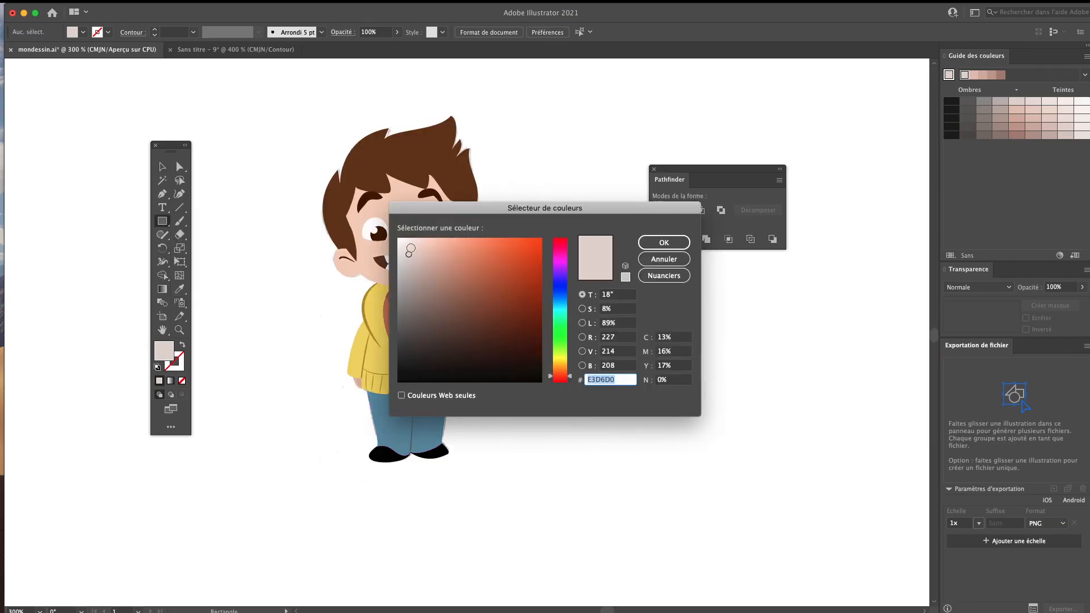
drag(410, 250, 410, 242)
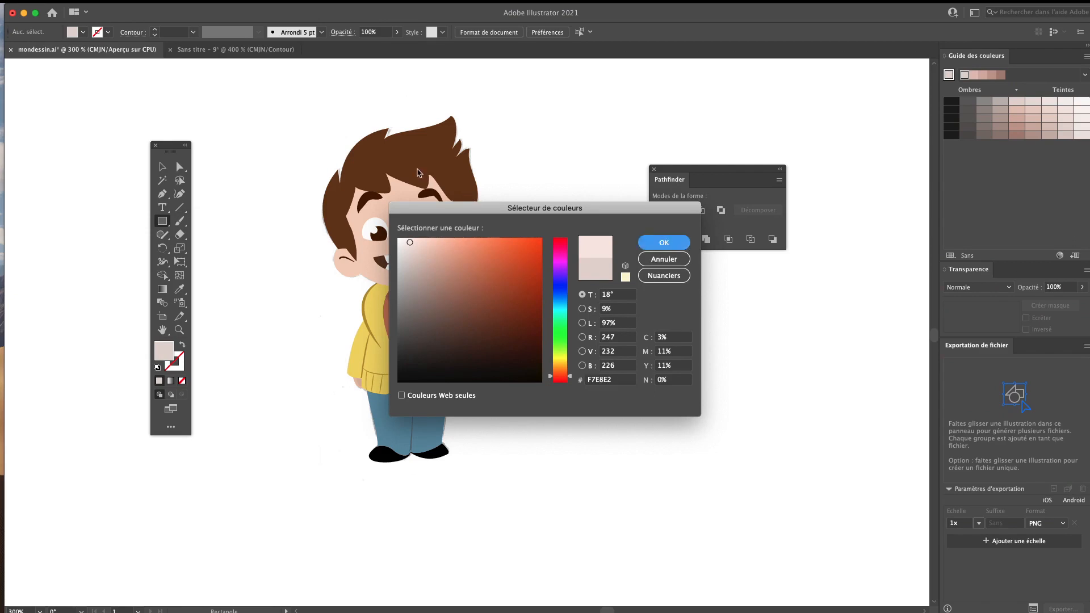
key(Return)
drag(290, 101, 536, 489)
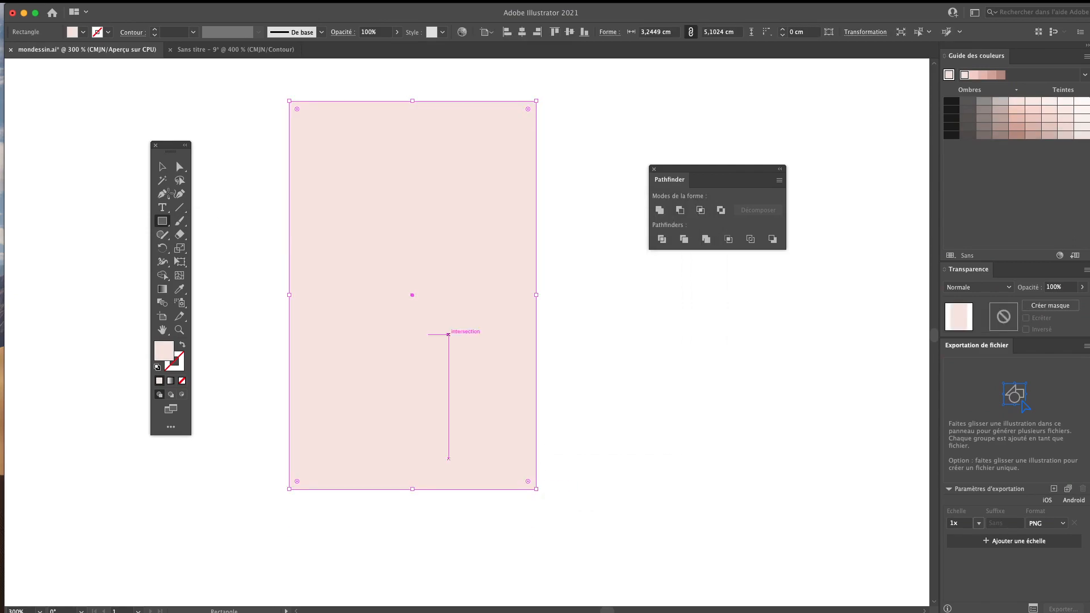
Send the pale pink rectangle to the very back, behind the character
click(163, 168)
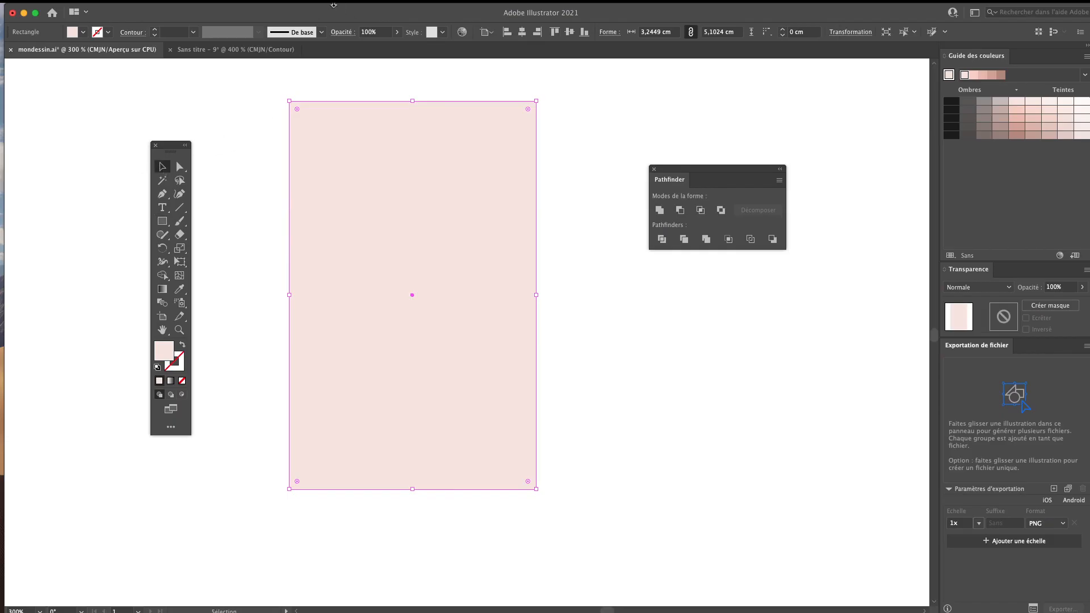
mouse_move(256, 5)
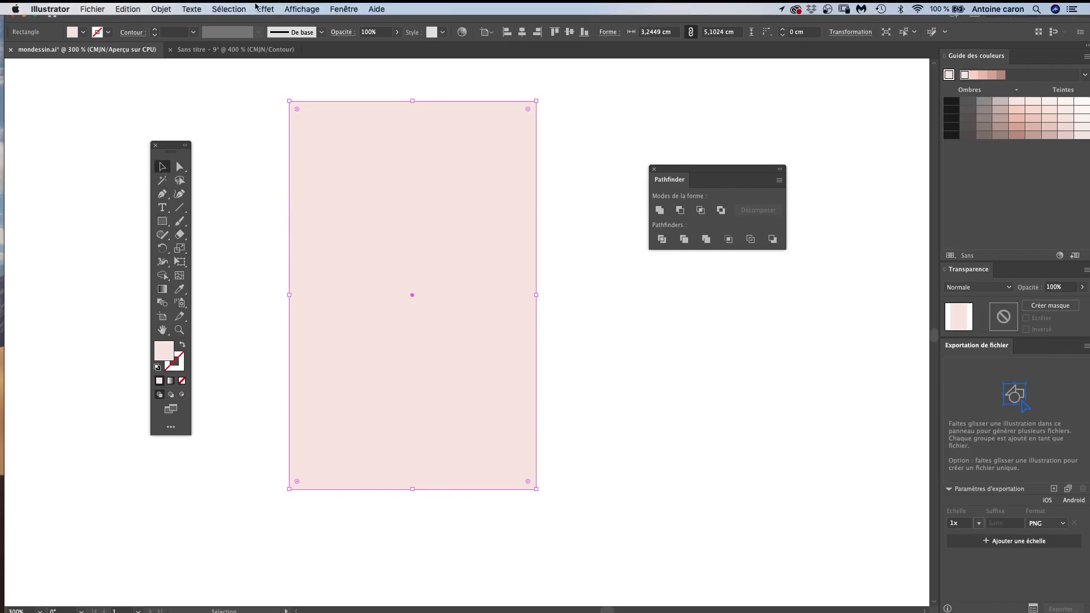
click(162, 9)
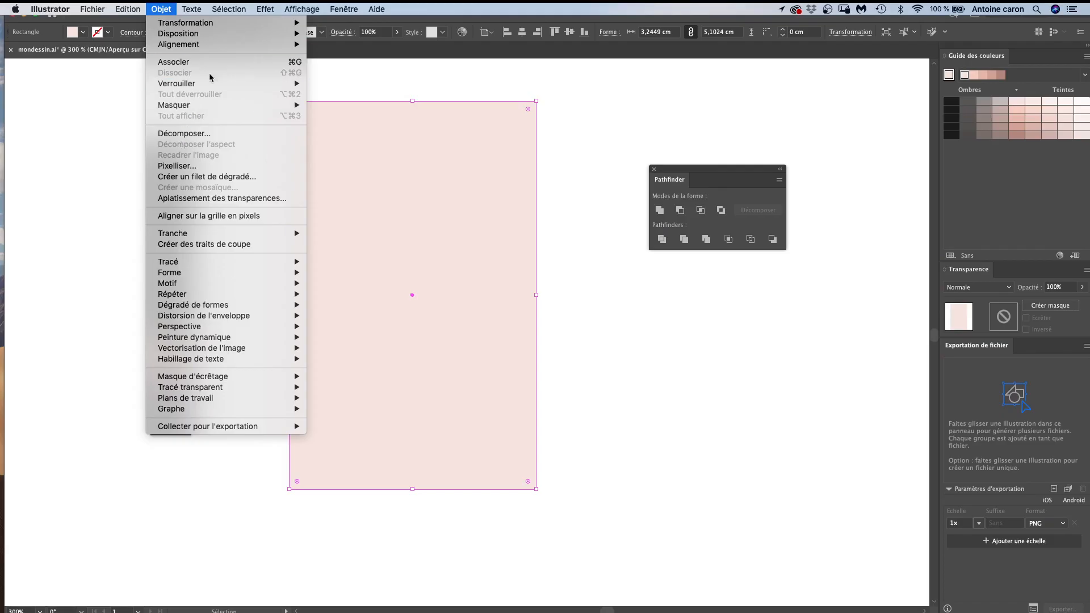
mouse_move(219, 34)
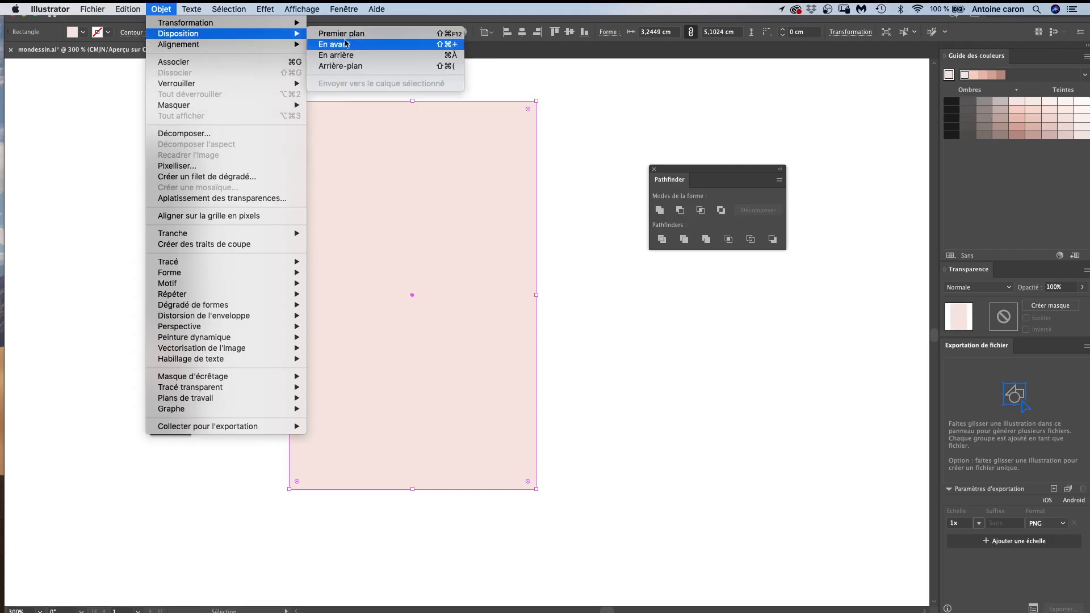
click(377, 66)
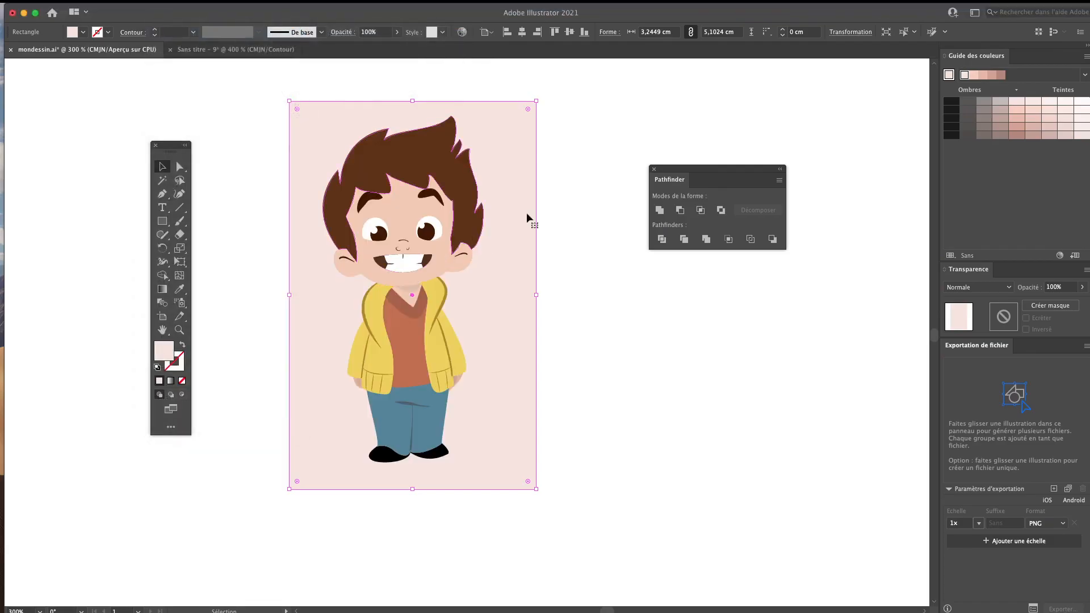
key(super+shift+a)
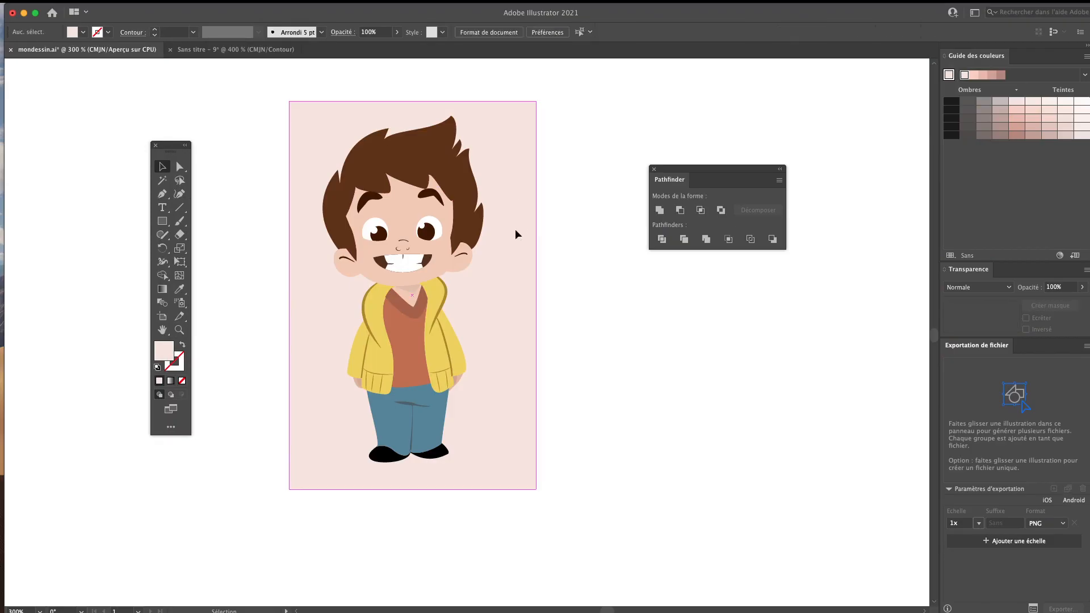
click(515, 229)
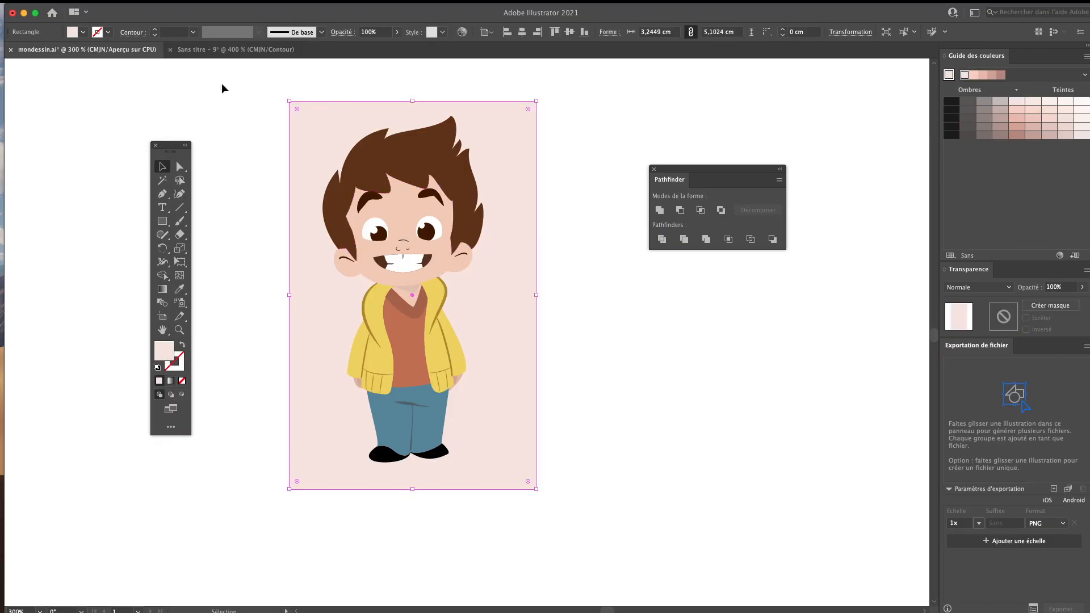
Select the character together with the background rectangle and combine everything with the Pathfinder Merge operation
drag(237, 83, 611, 526)
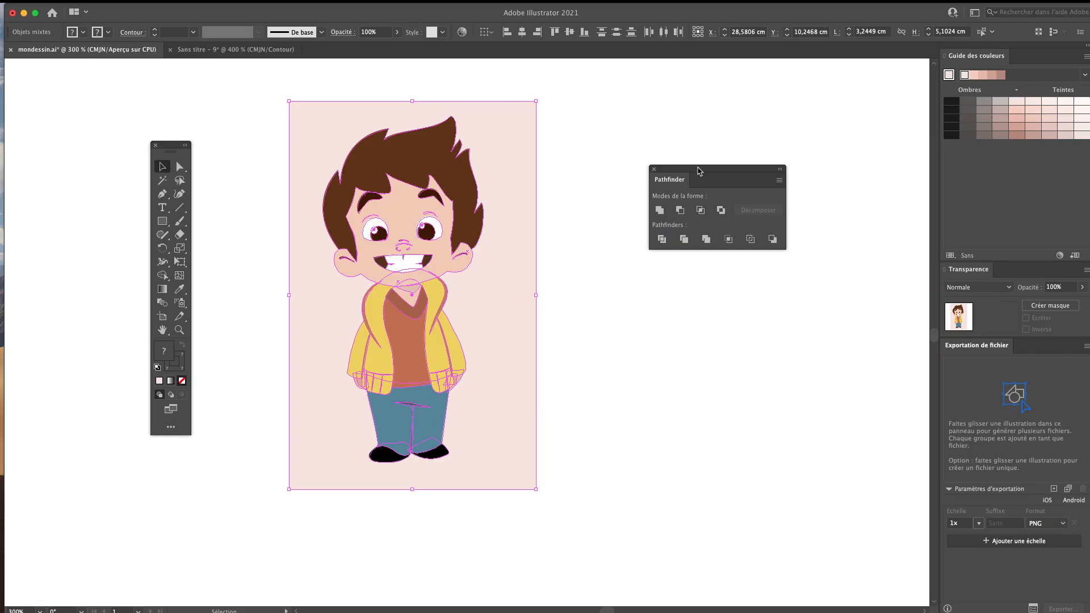
drag(698, 170, 603, 203)
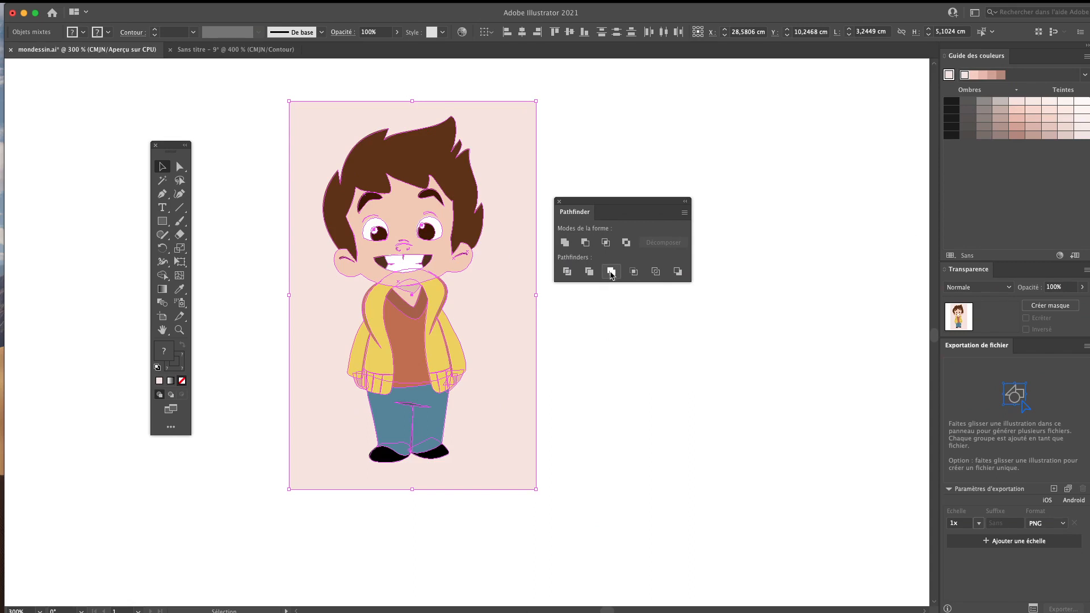
click(611, 271)
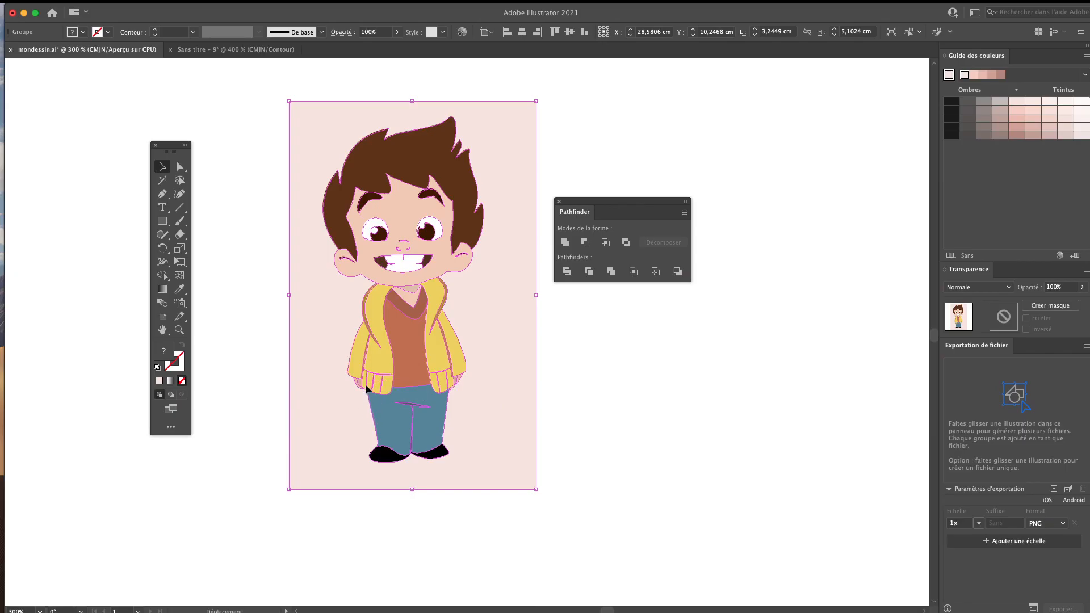
Examine the merged artwork's paths in outline view and undo the accidental move of the group
drag(365, 384, 371, 375)
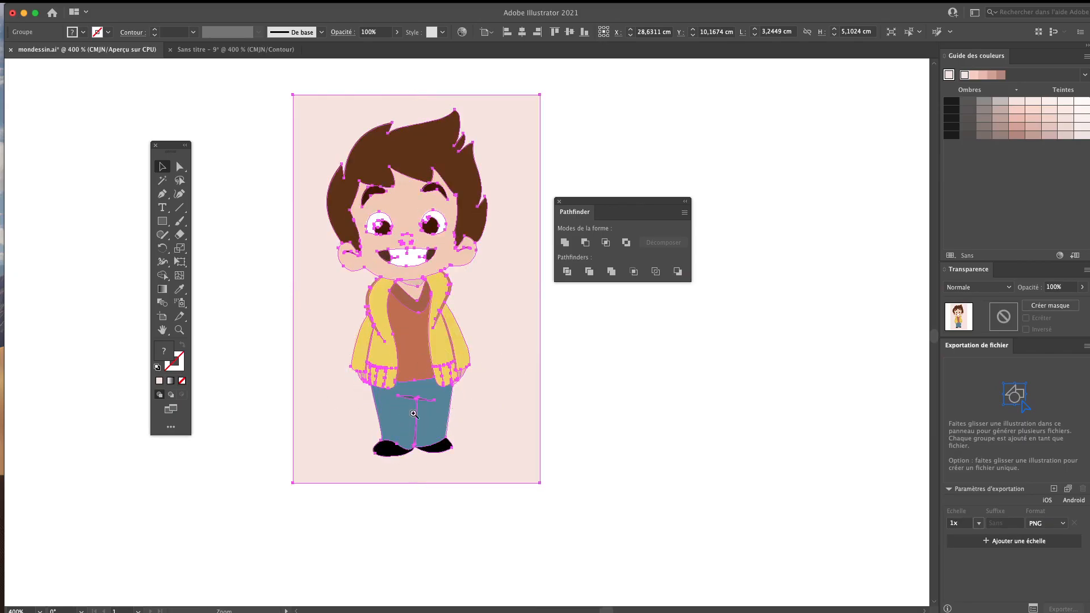
key(super+equal)
key(super+y)
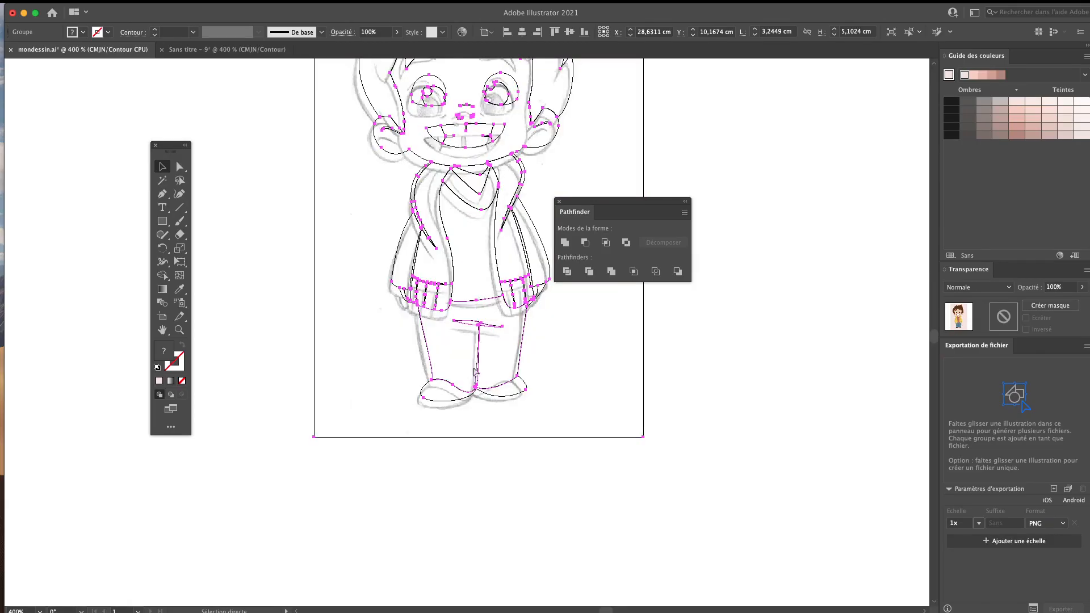
click(580, 338)
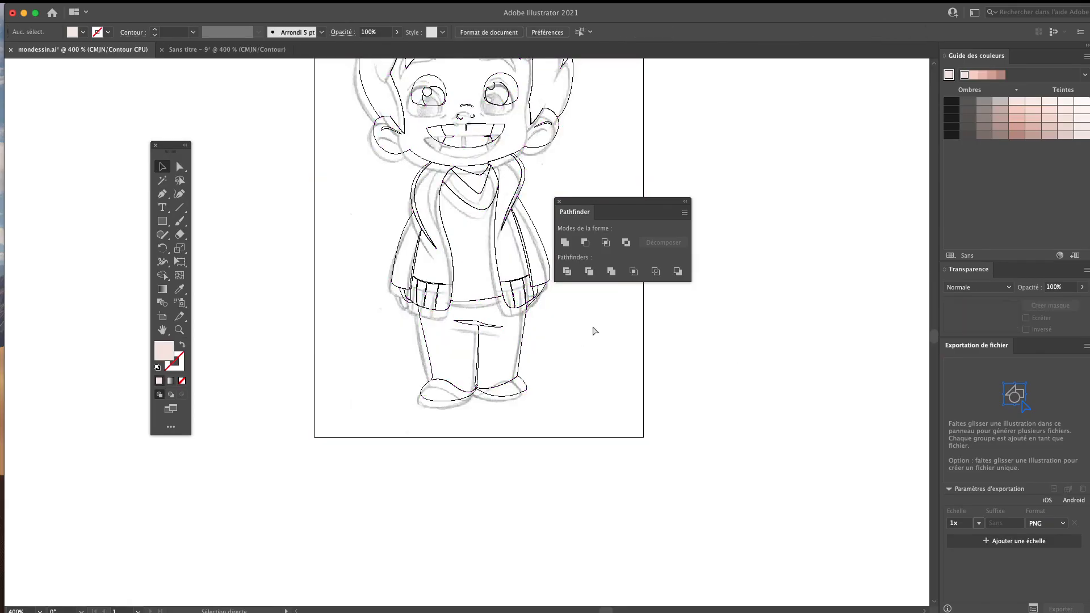
key(super+a)
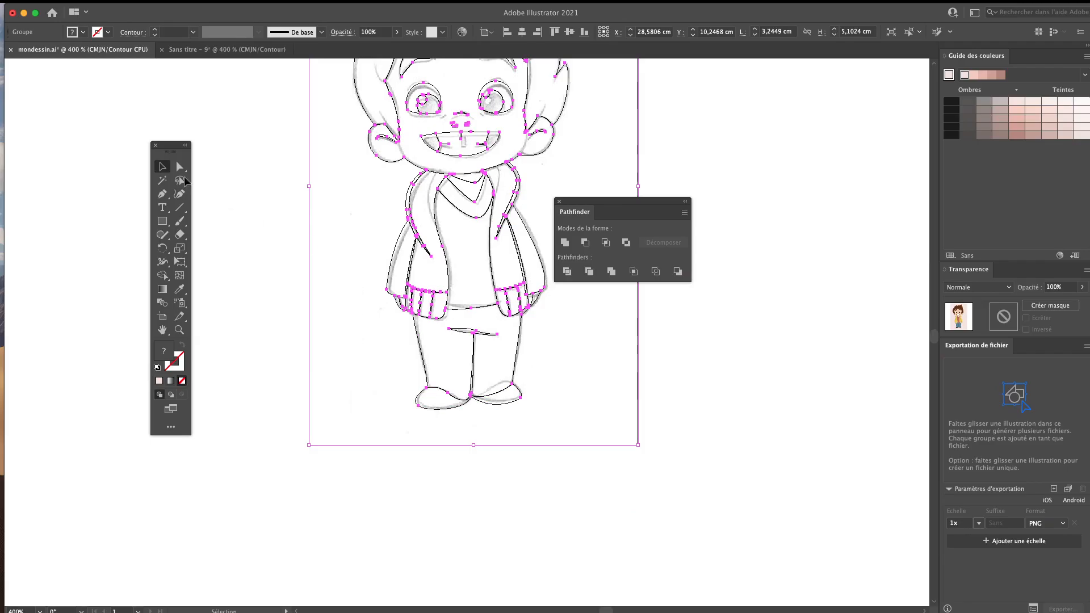
Return to the coloured preview, select only the black shoes inside the merged artwork and set their fill to medium grey
click(179, 166)
click(407, 327)
key(ctrl+y)
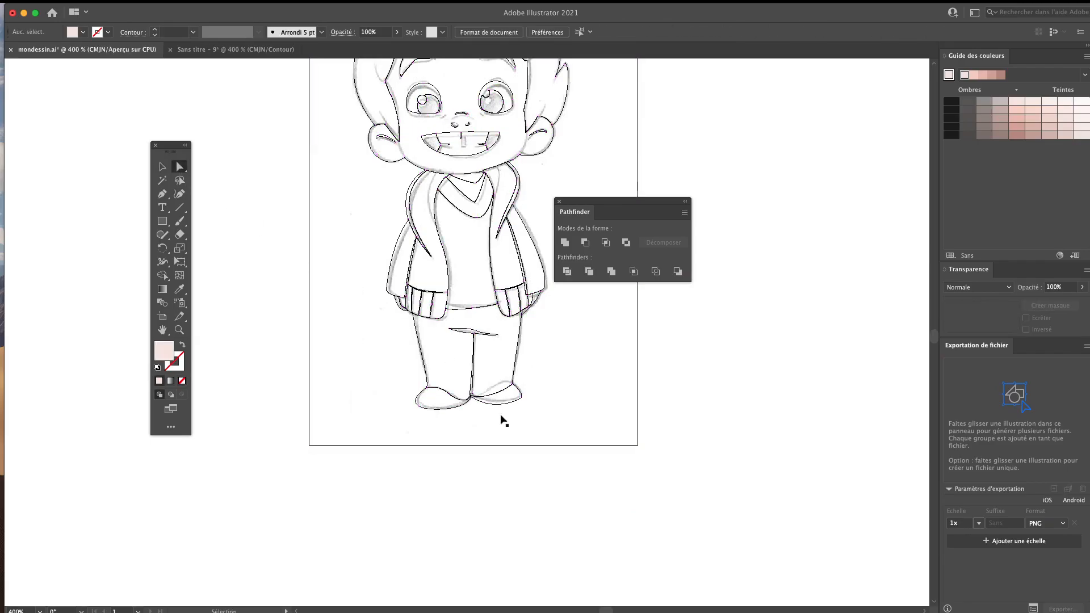
click(443, 409)
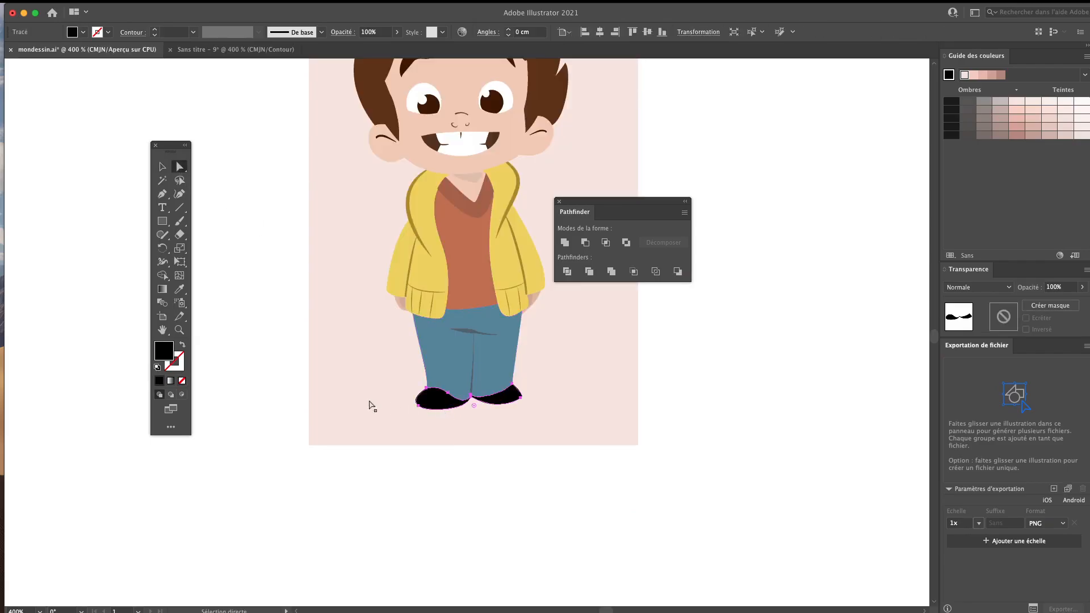
double_click(165, 351)
click(518, 264)
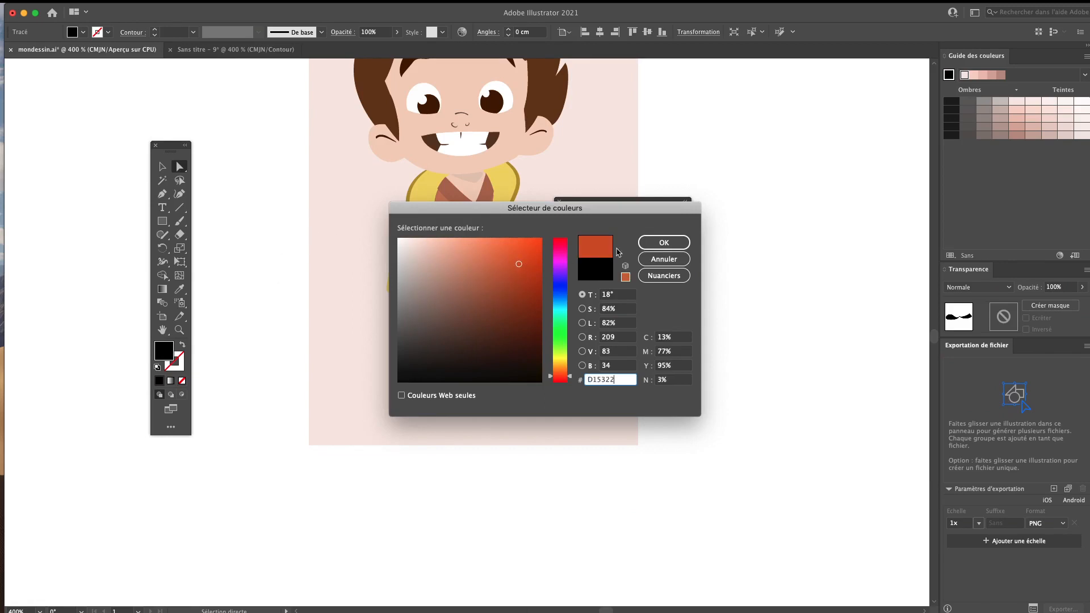
click(447, 312)
click(664, 243)
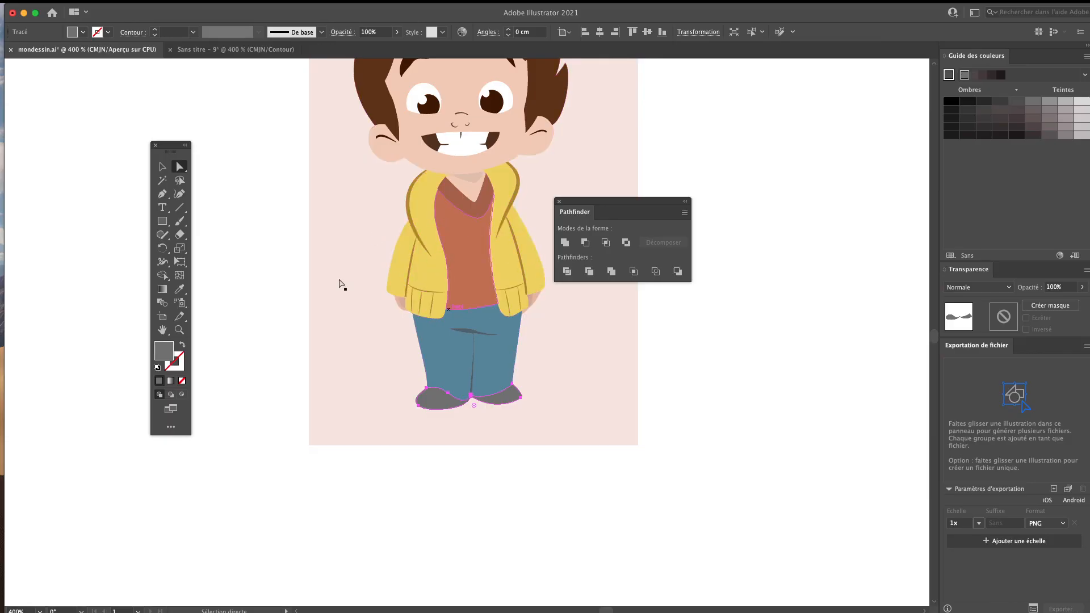
key(v)
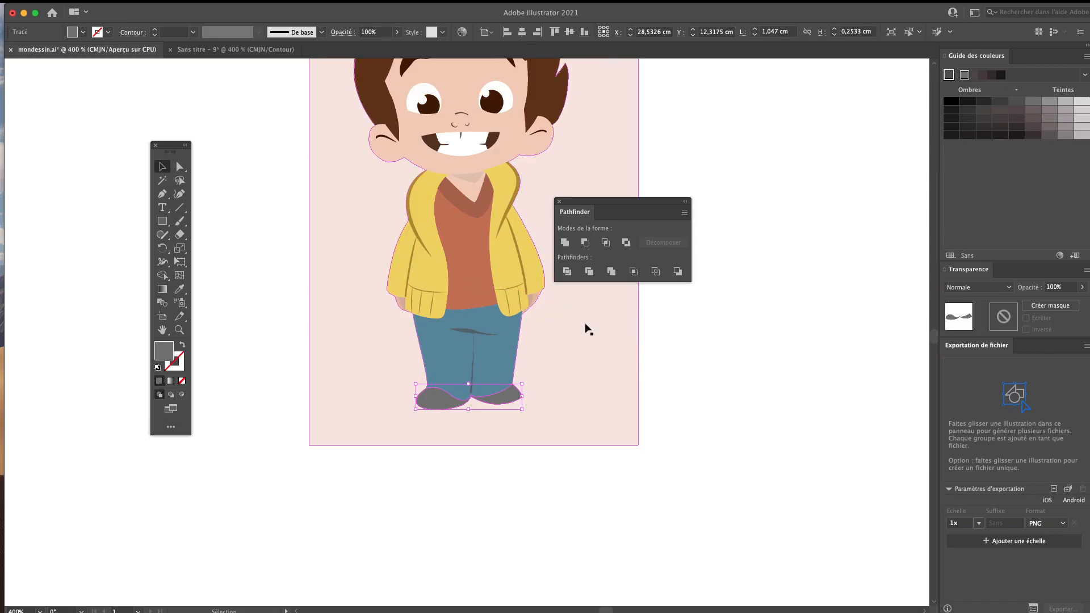
drag(555, 325, 426, 414)
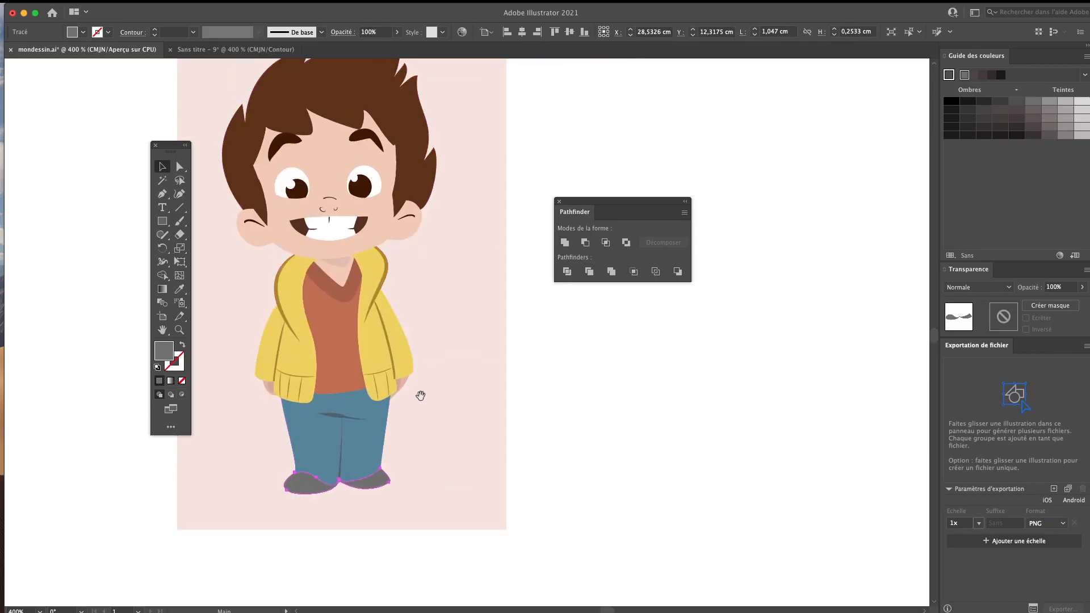